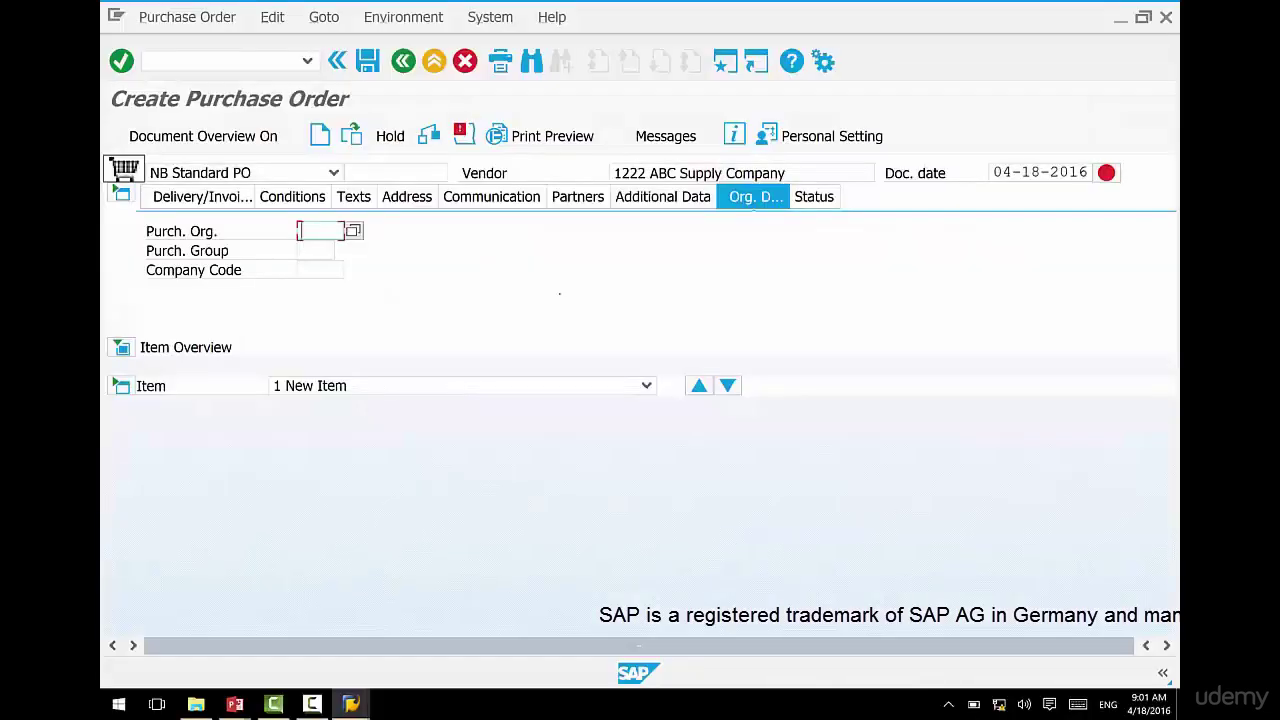
# - Assign purchasing organization 3000, purchasing group 005 and company code 3000 in the order's organizational data and validate the entries
pyautogui.write('3000')
pyautogui.click(315, 250)
pyautogui.press('F4')
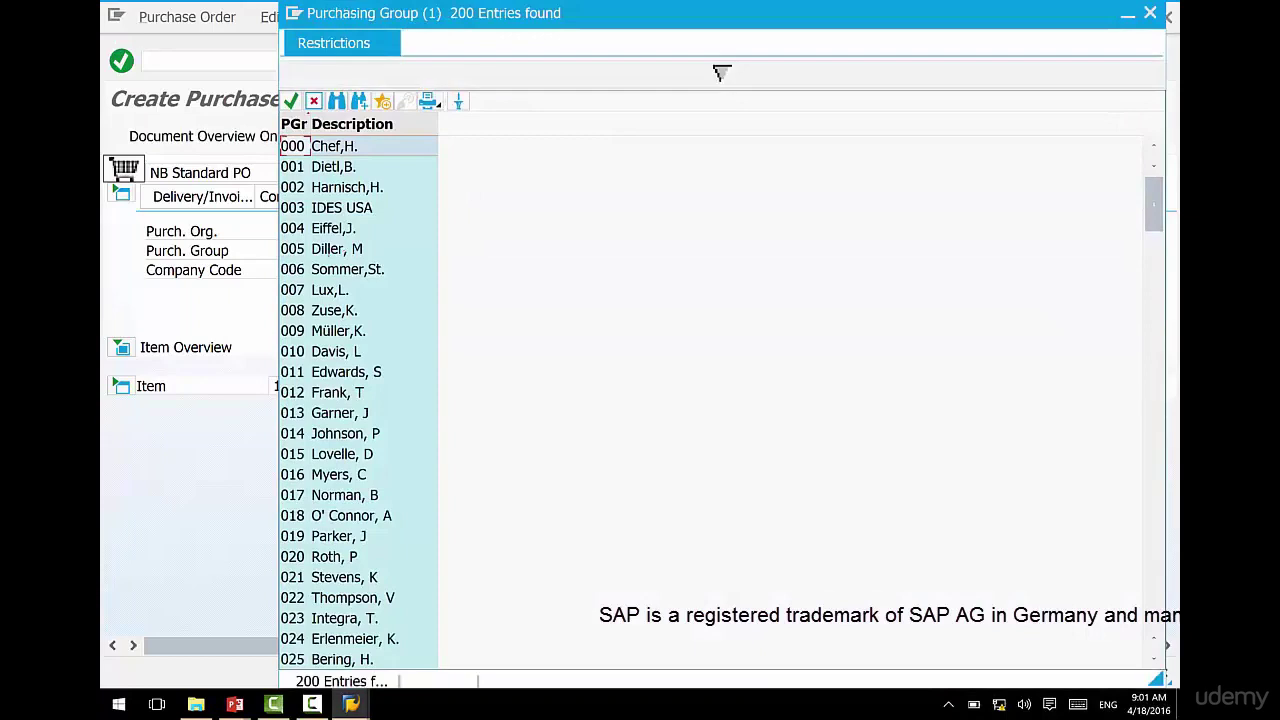
pyautogui.doubleClick(336, 249)
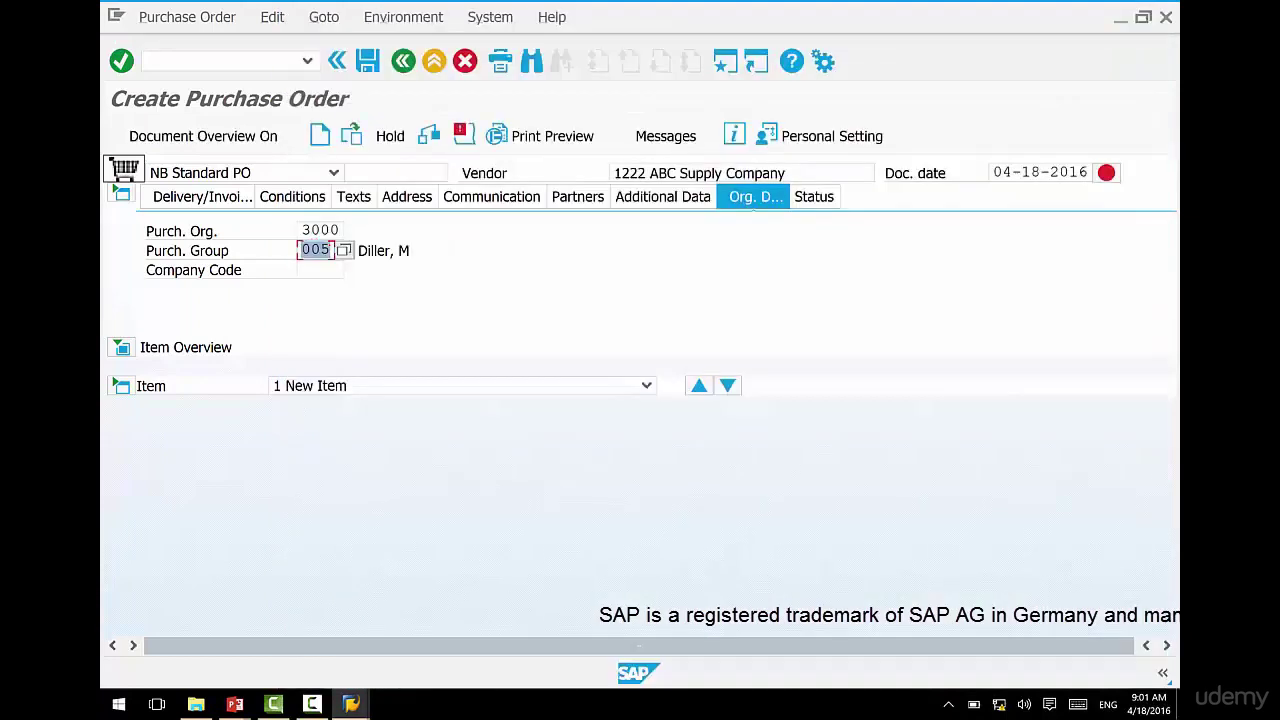
pyautogui.click(318, 269)
pyautogui.write('3000')
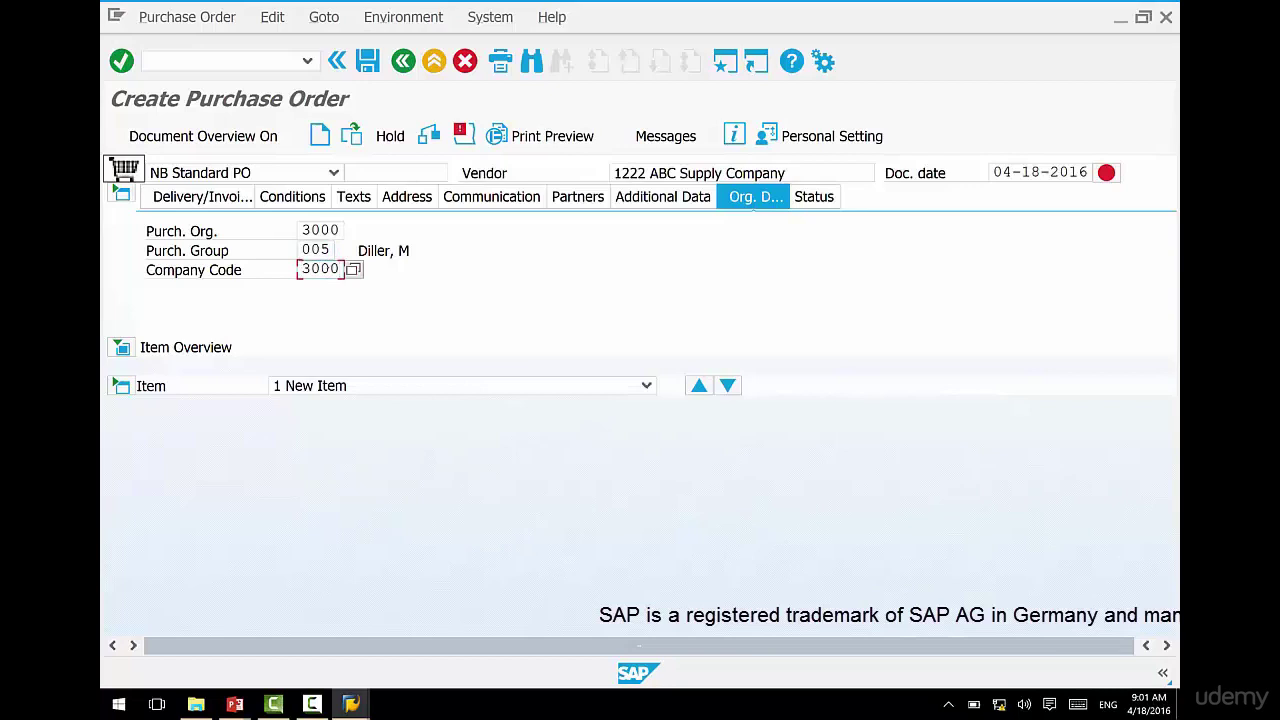
pyautogui.click(121, 61)
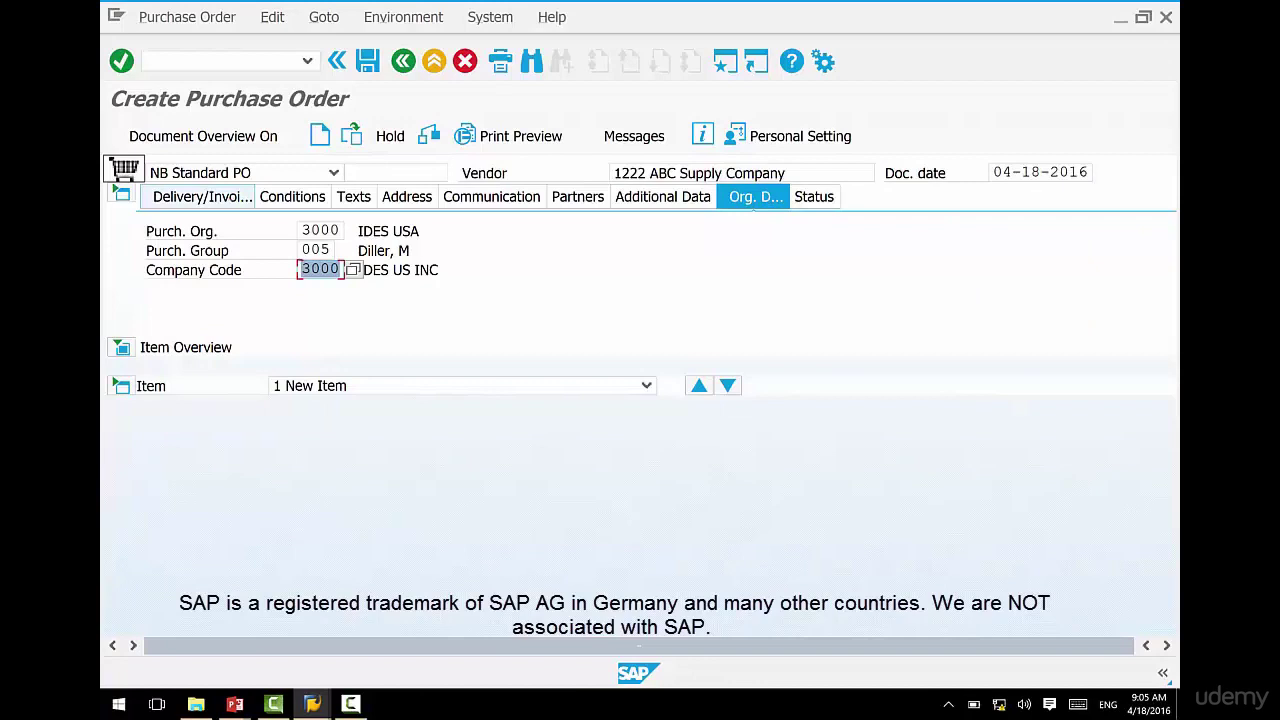
# - Review the header's payment terms, incoterms and currency, plus its conditions, texts and vendor address
pyautogui.click(202, 196)
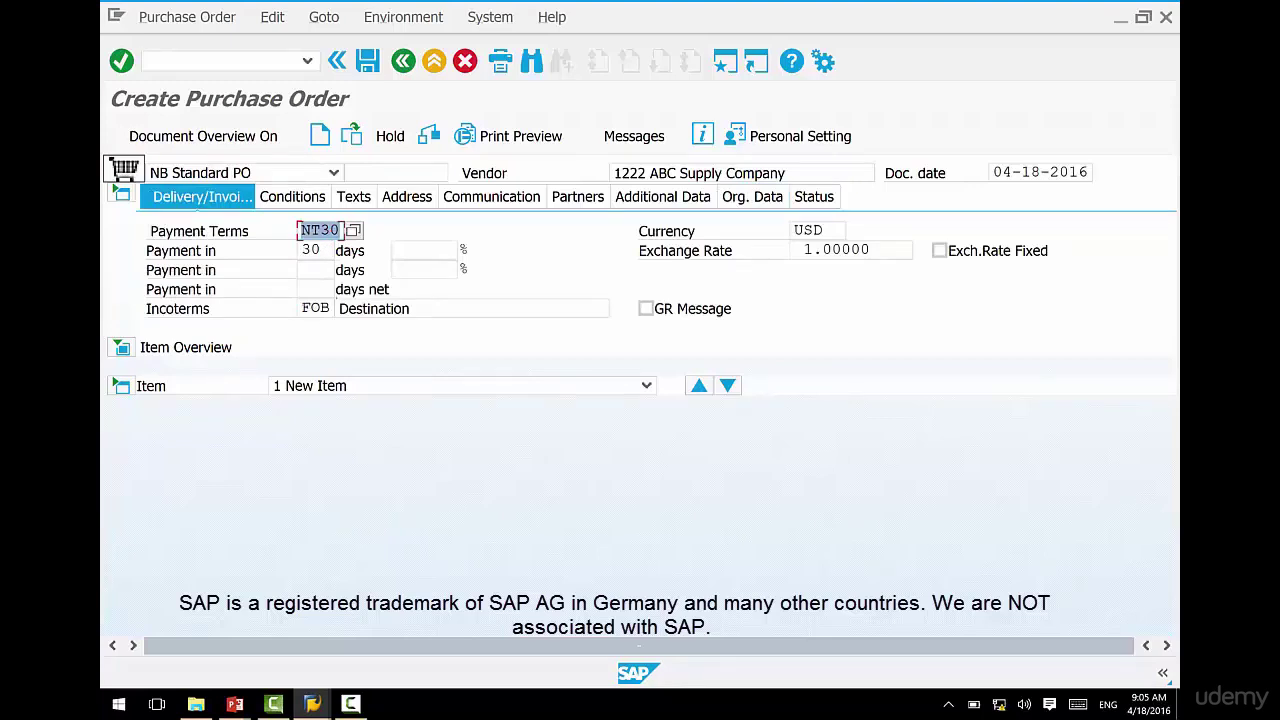
pyautogui.click(315, 308)
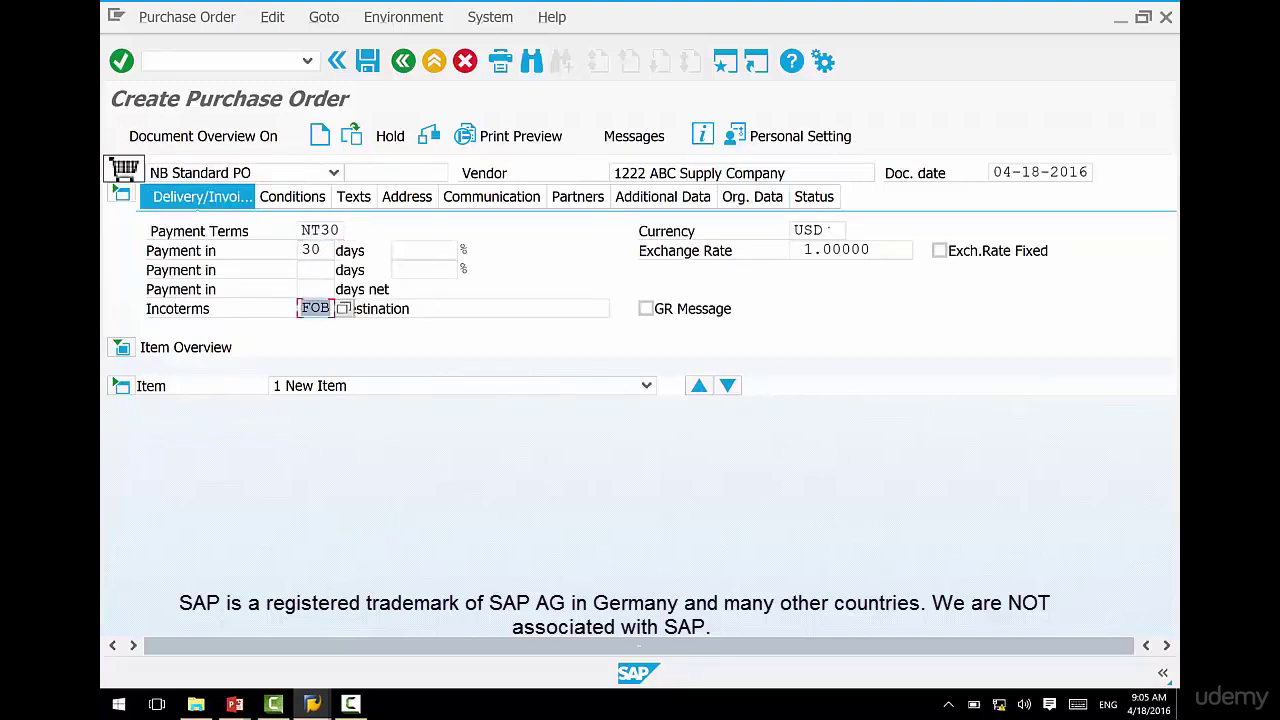
pyautogui.click(808, 230)
pyautogui.press('Return')
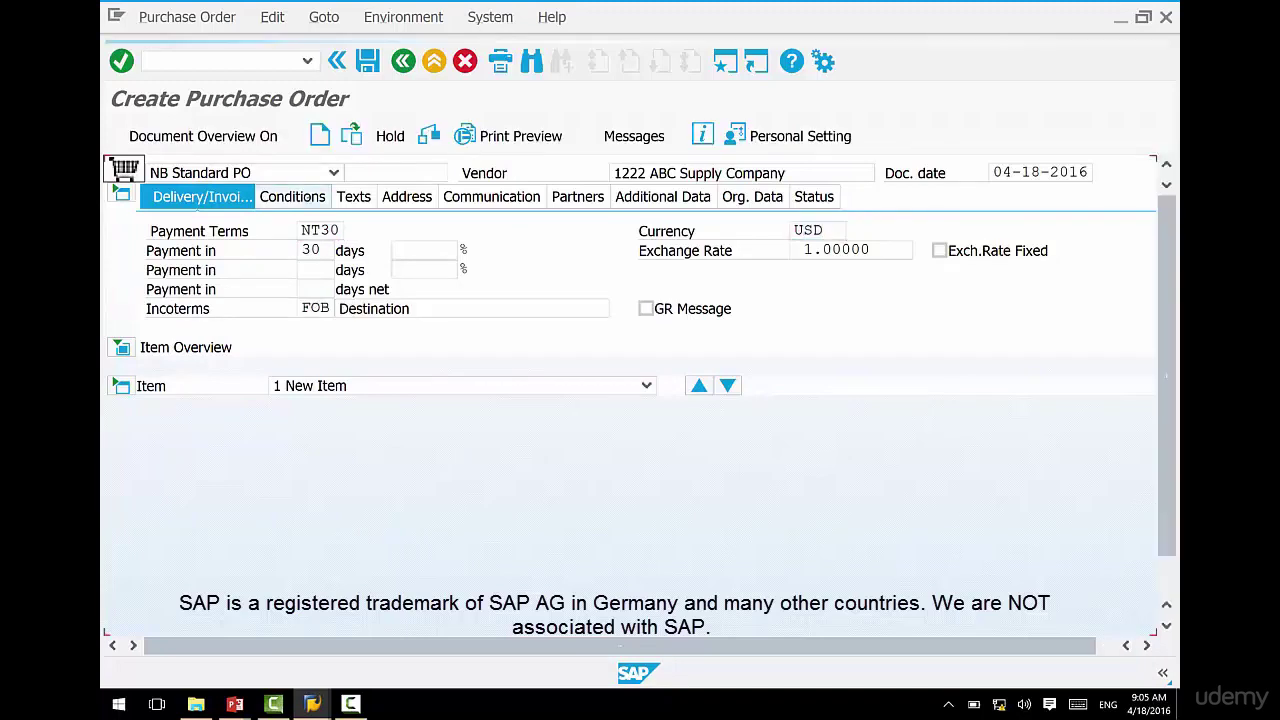
pyautogui.click(292, 196)
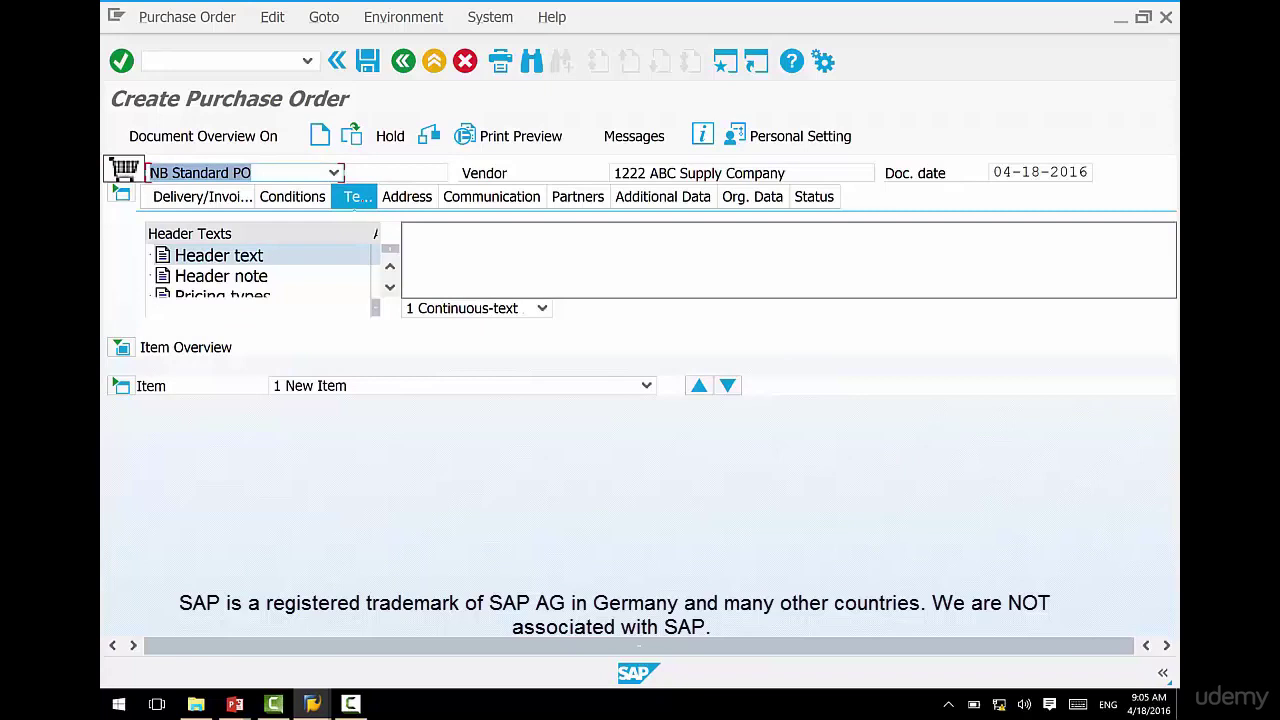
pyautogui.click(407, 197)
pyautogui.click(450, 231)
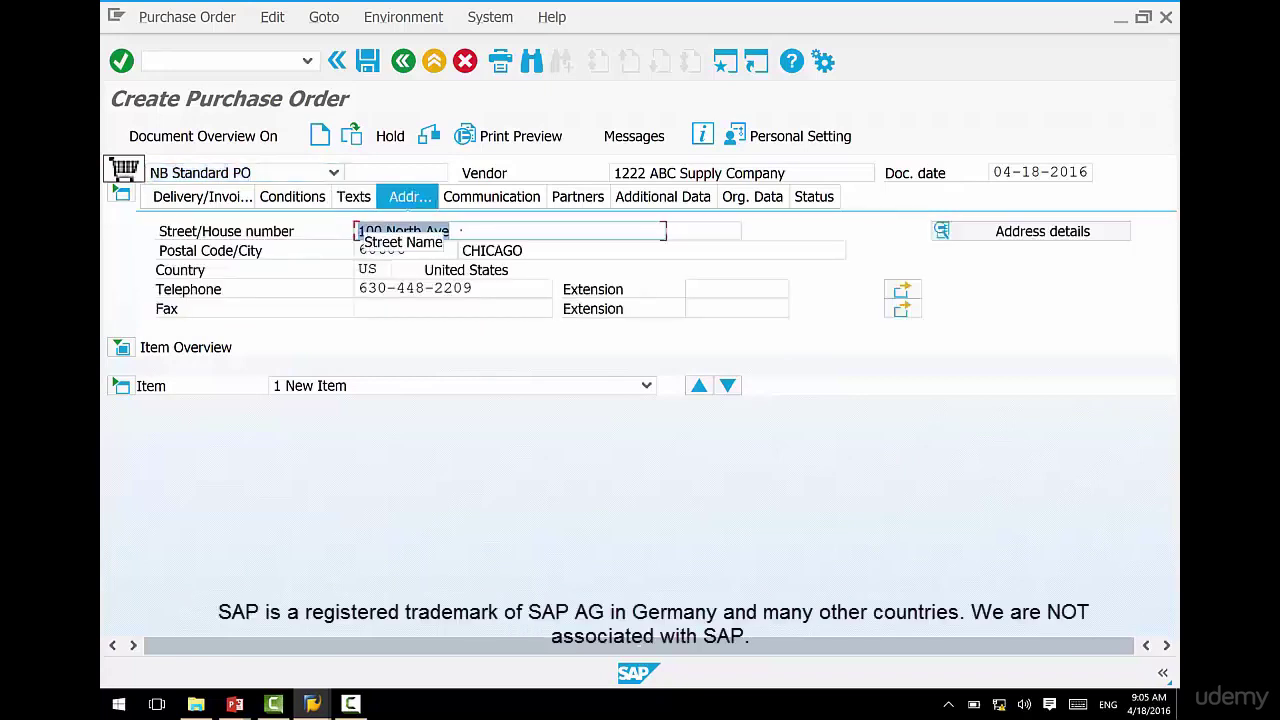
pyautogui.moveTo(450, 231); pyautogui.dragTo(357, 231)
pyautogui.press('Tab')
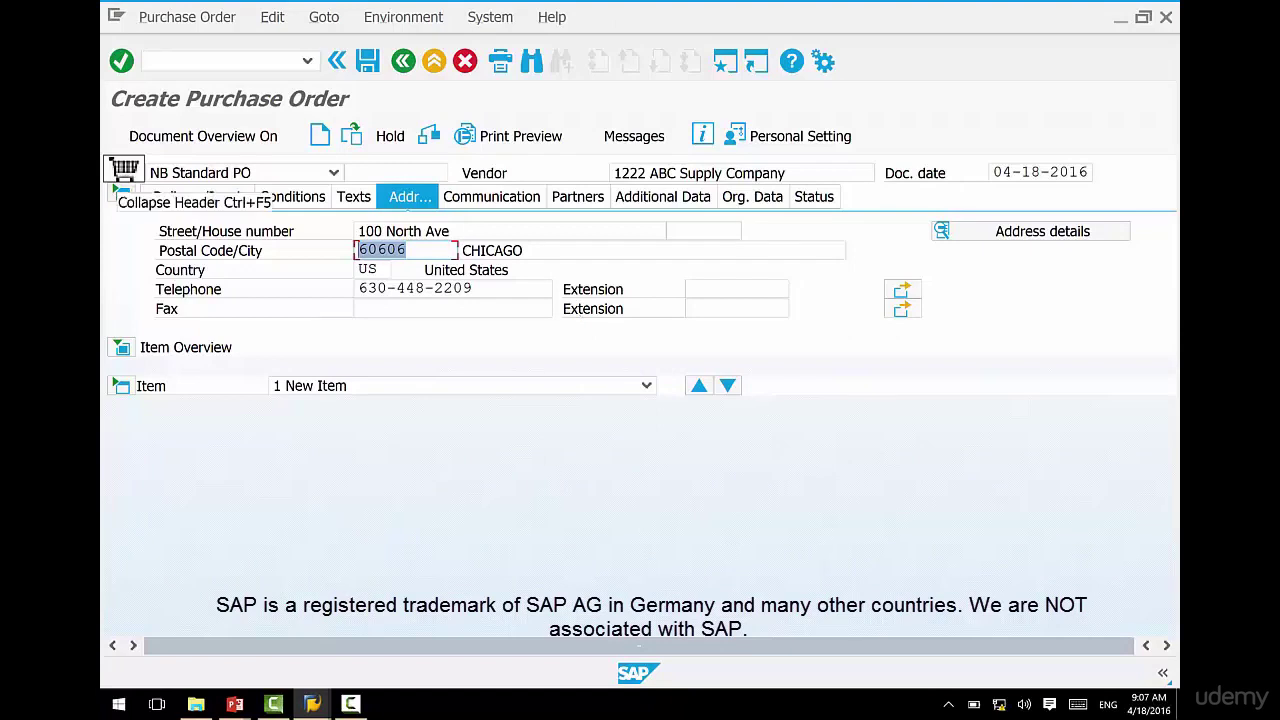
# - Expand the item overview and collapse the purchase order's header section
pyautogui.click(122, 193)
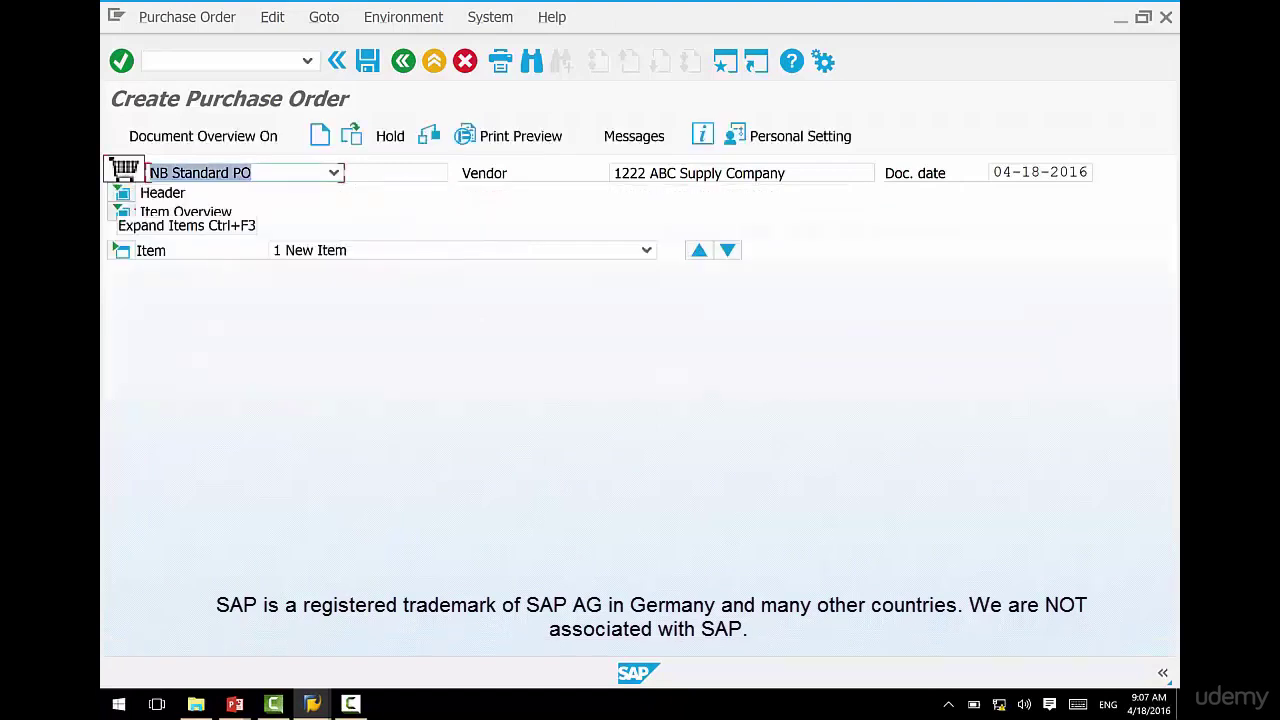
pyautogui.click(122, 193)
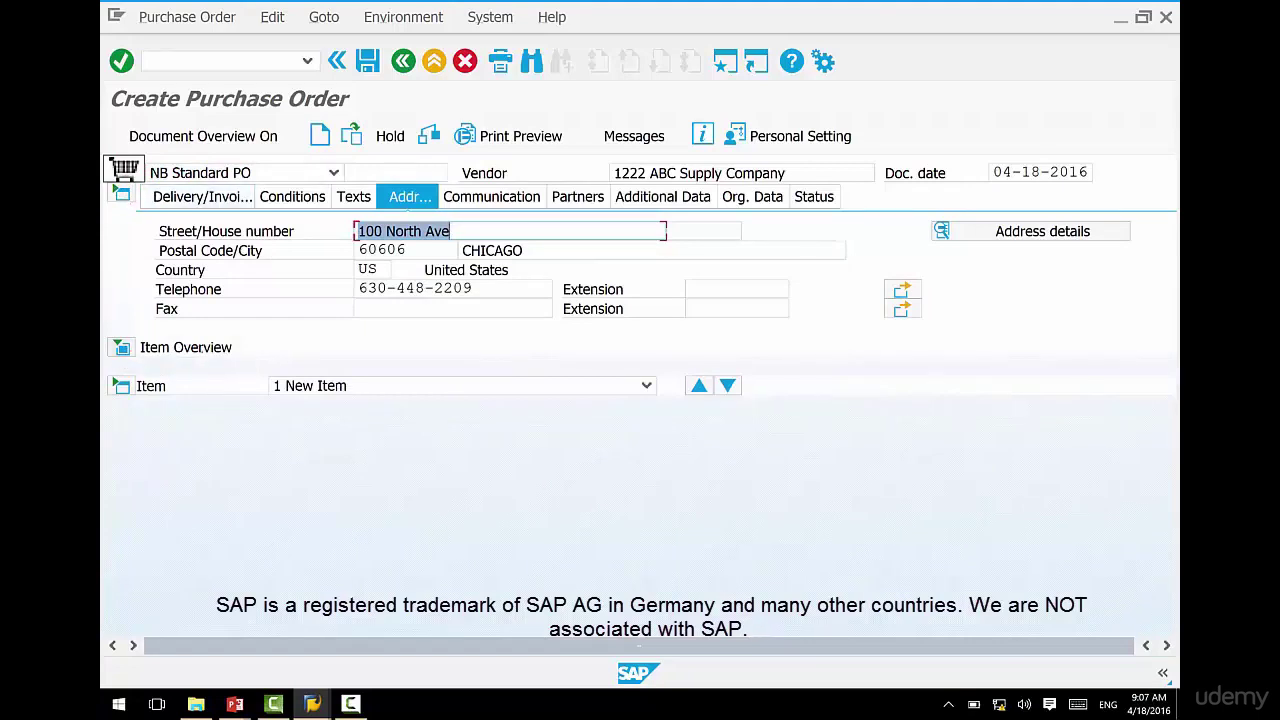
pyautogui.click(204, 347)
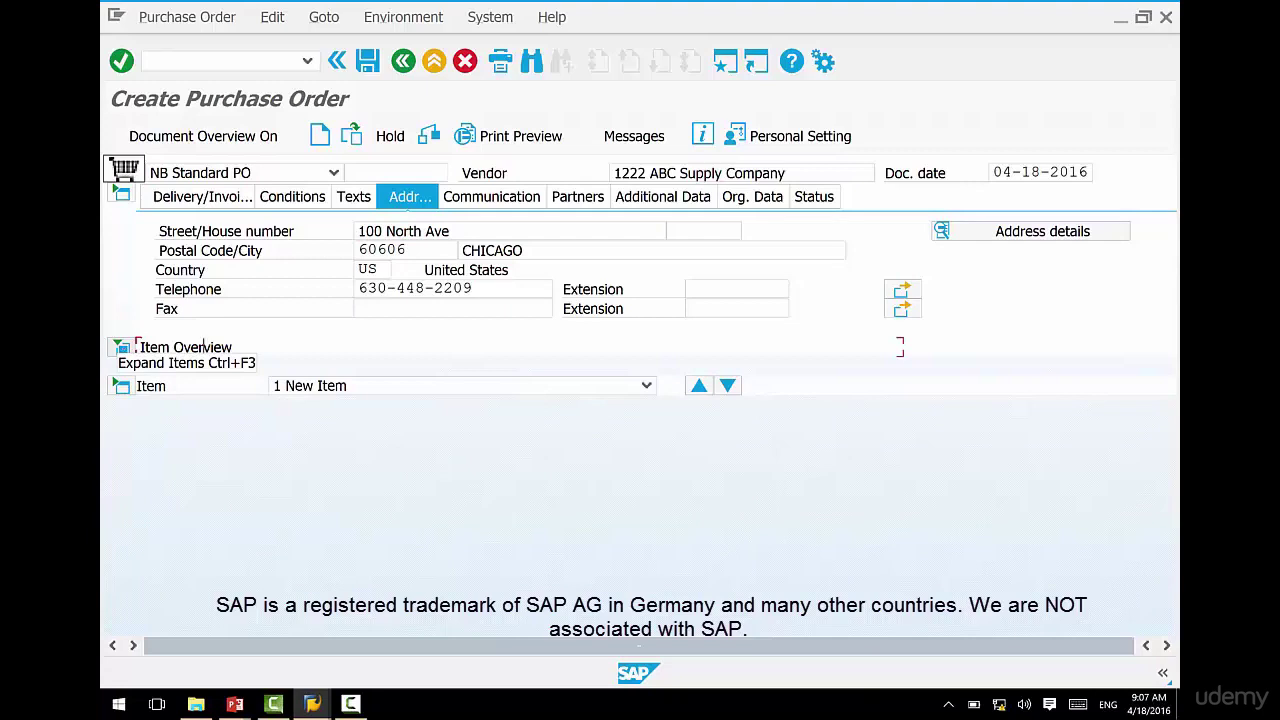
pyautogui.click(122, 347)
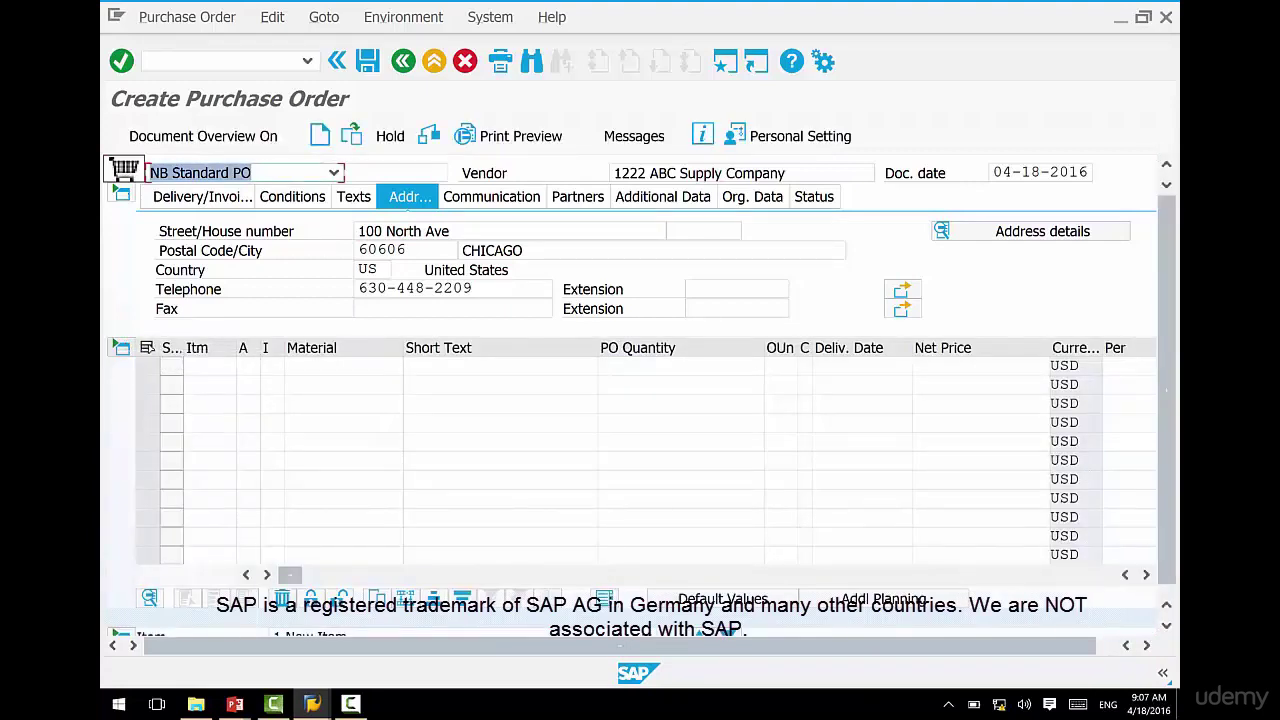
pyautogui.click(121, 192)
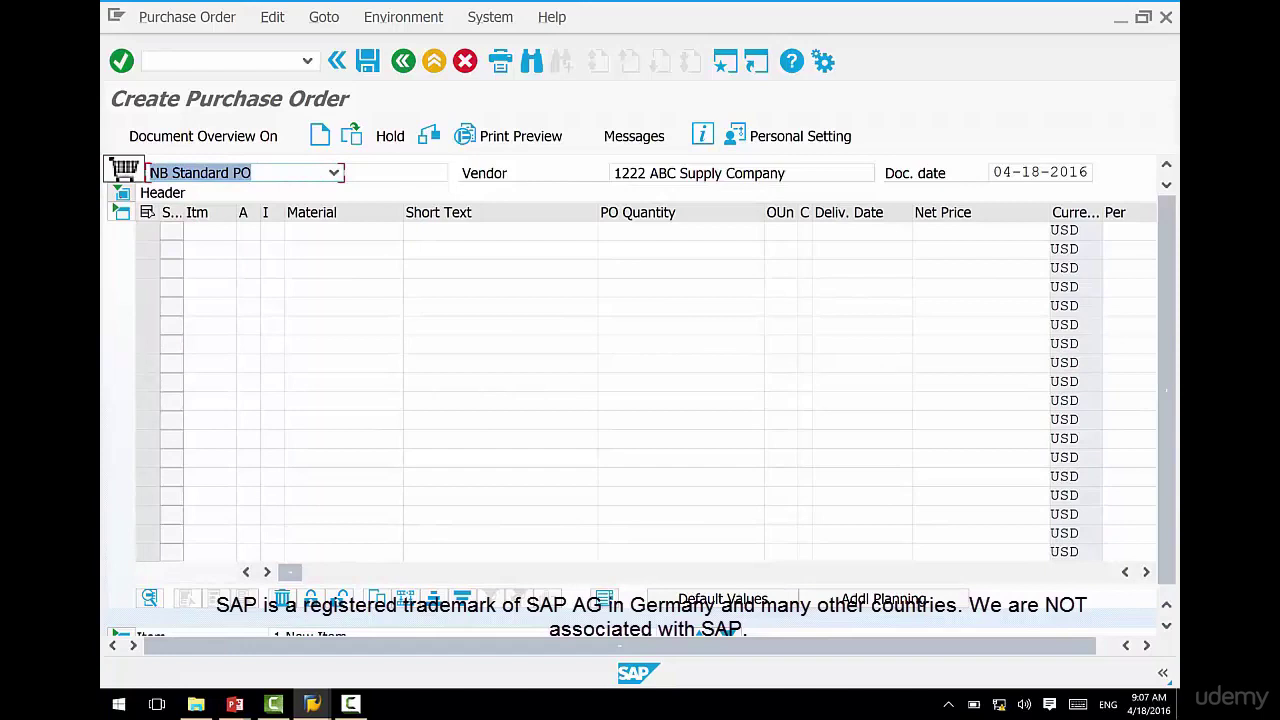
pyautogui.hotkey('alt', 'Tab')
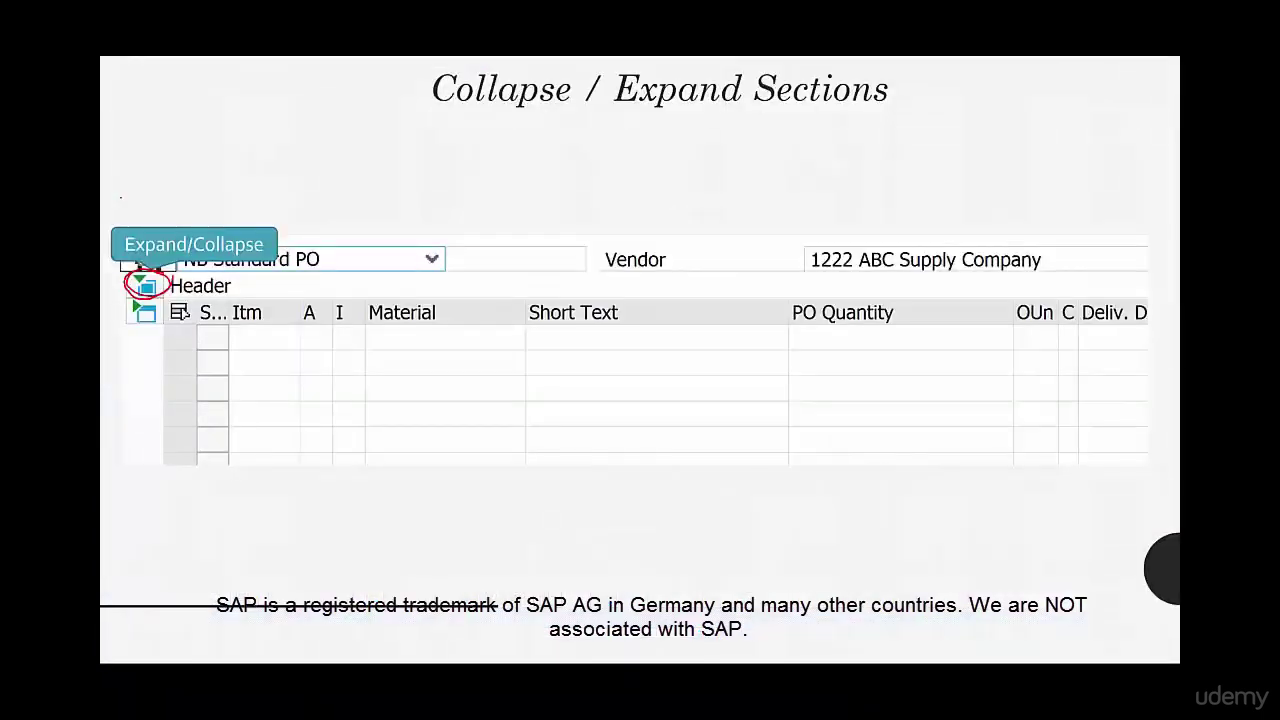
pyautogui.moveTo(223, 324); pyautogui.dragTo(236, 462)
pyautogui.moveTo(170, 282)
pyautogui.mouseDown()
pyautogui.moveTo(124, 277)
pyautogui.moveTo(168, 273)
pyautogui.mouseUp()
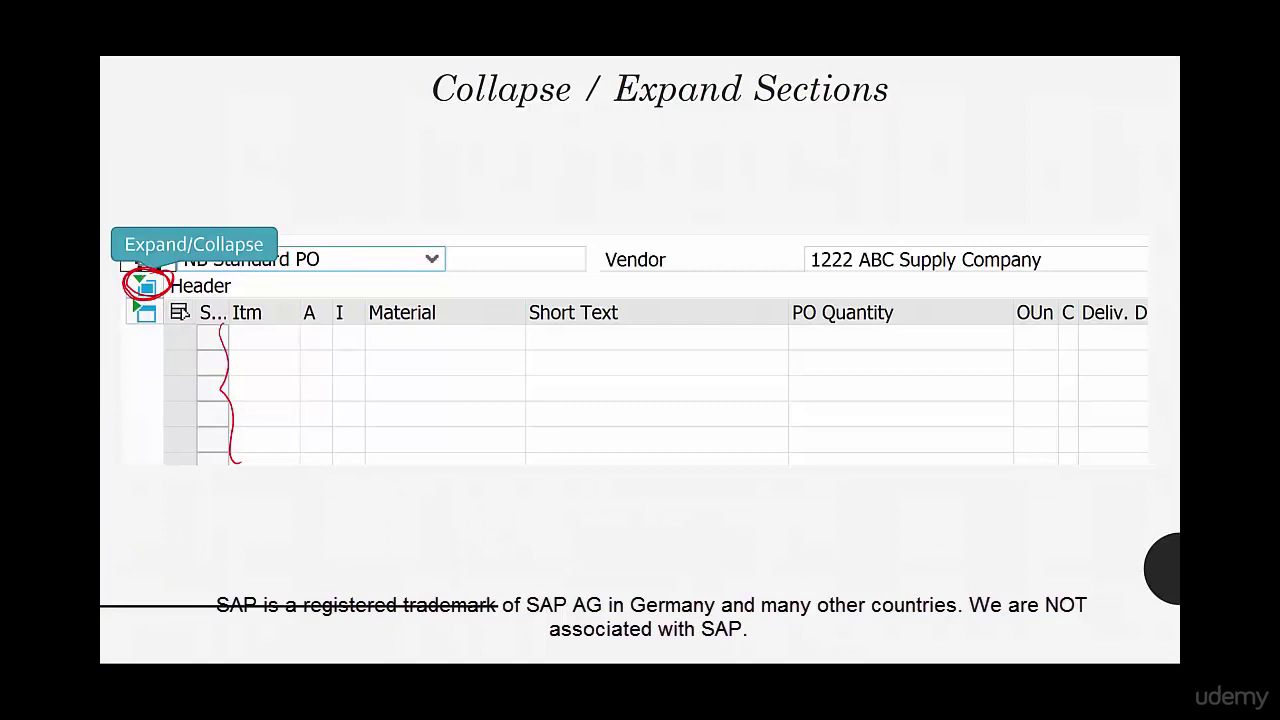
pyautogui.press('Right')
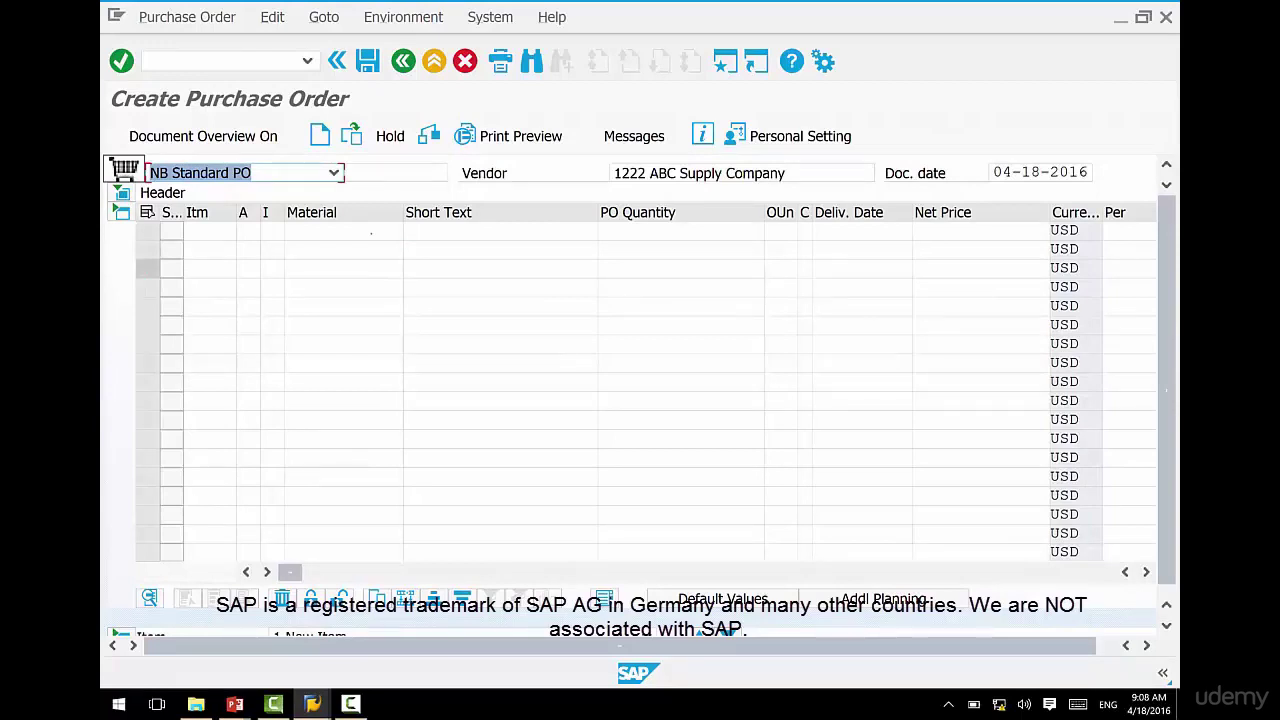
# - Search for the first item's material using the description *flour*
pyautogui.click(374, 230)
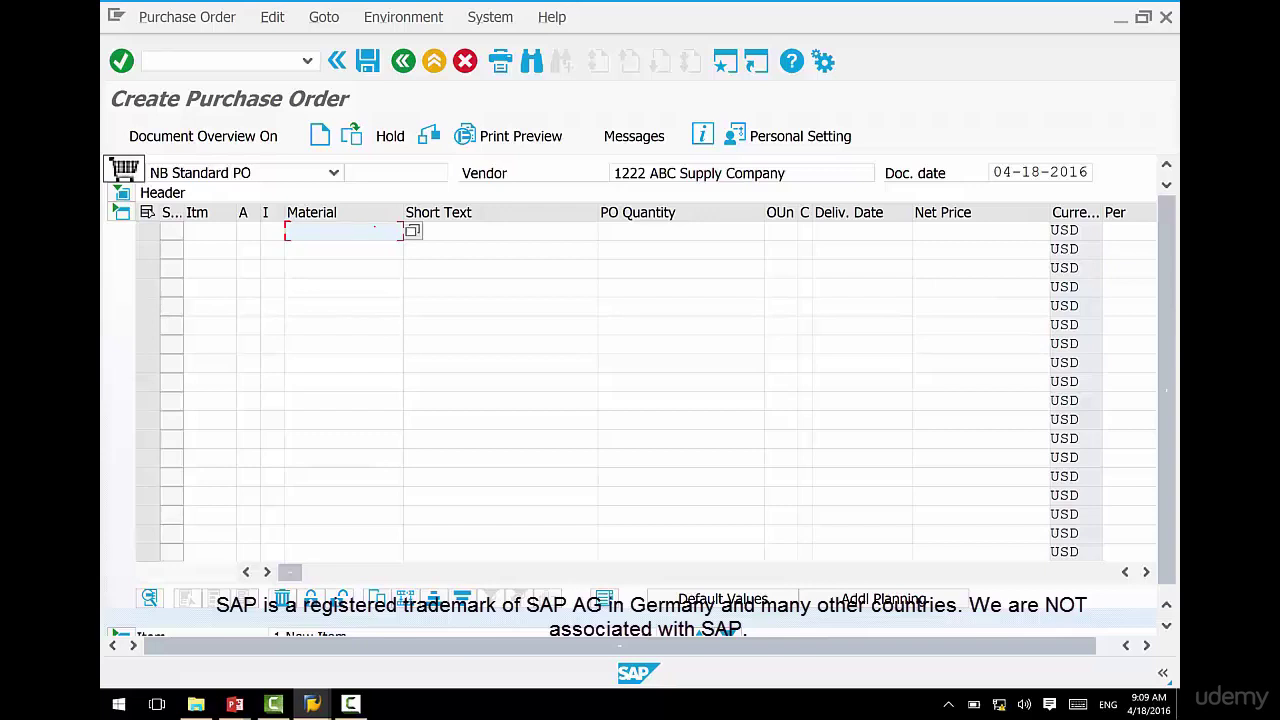
pyautogui.click(412, 231)
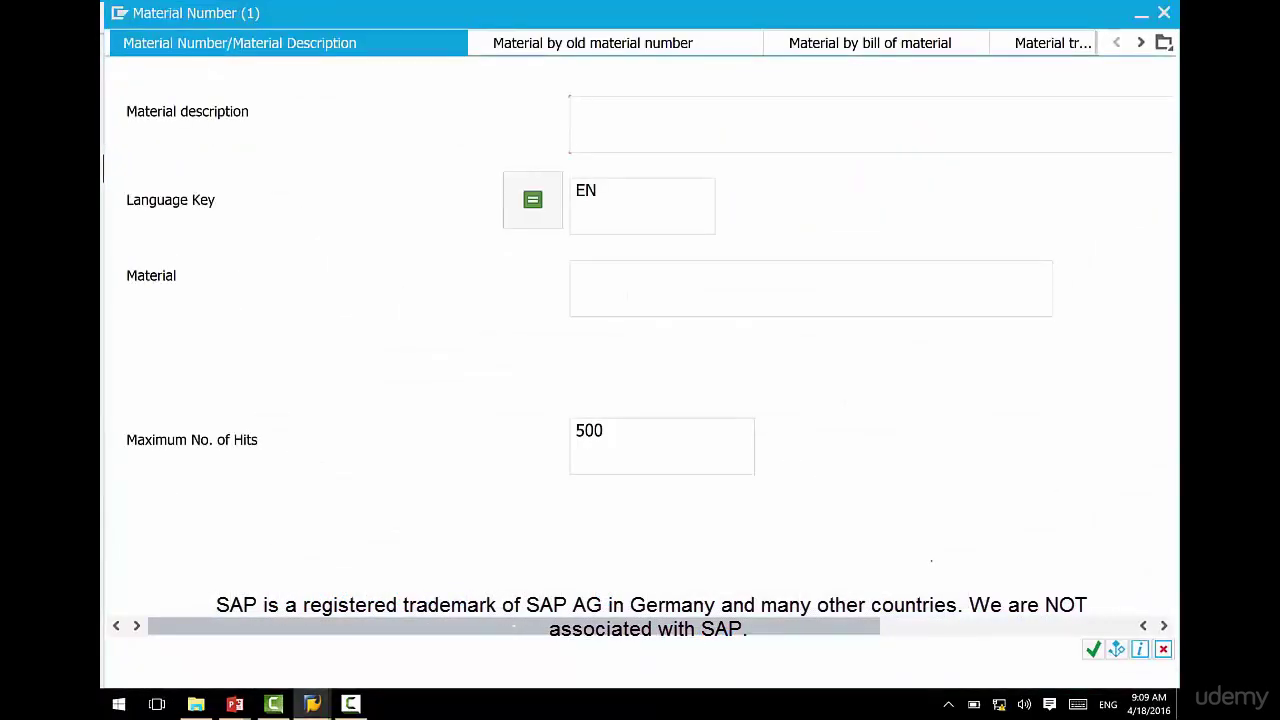
pyautogui.write('*flou')
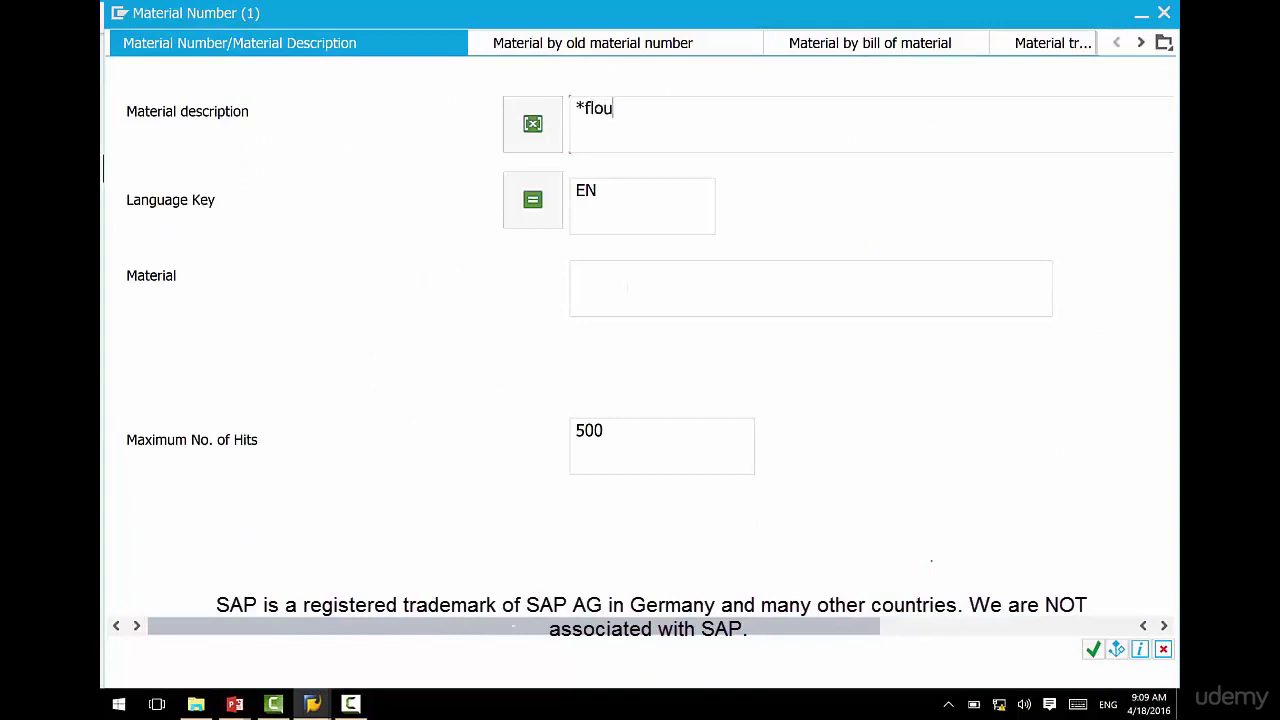
pyautogui.write('r*')
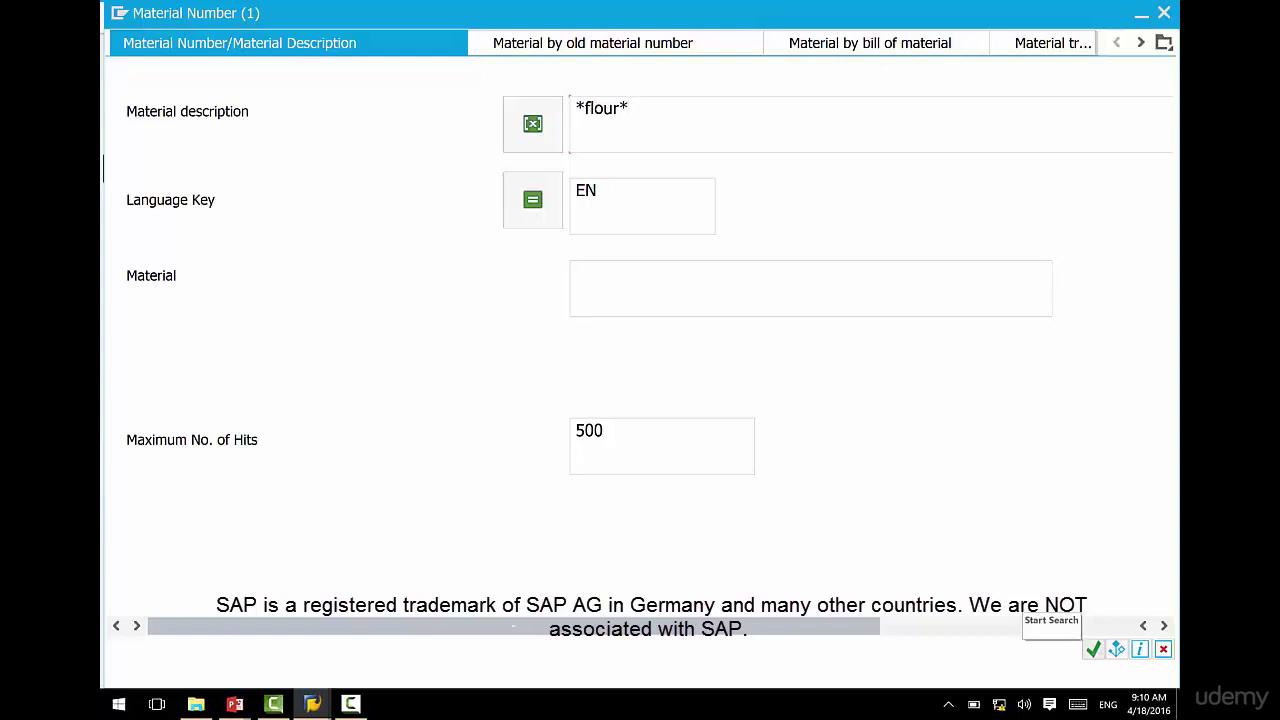
pyautogui.click(1093, 649)
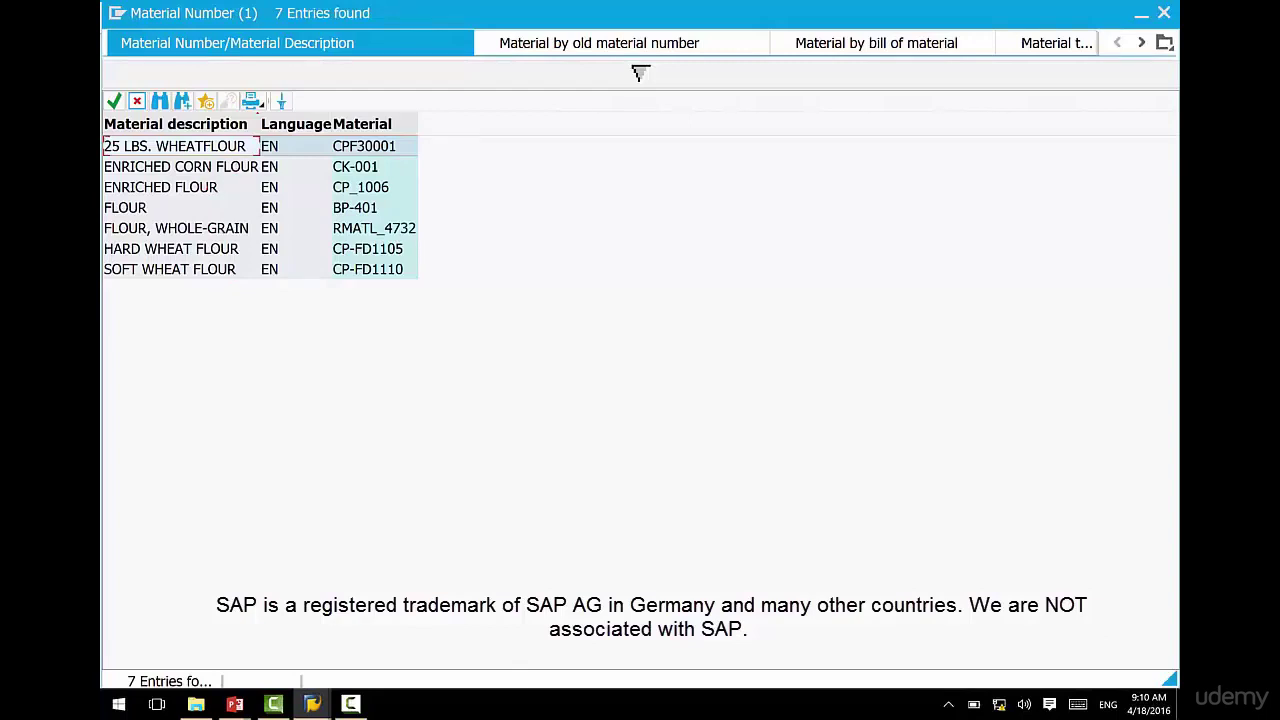
# - Choose the FLOUR entry with material number BP-401 for the first item line and validate the line
pyautogui.press('Down')
pyautogui.press('Down')
pyautogui.press('Down')
pyautogui.press('Down')
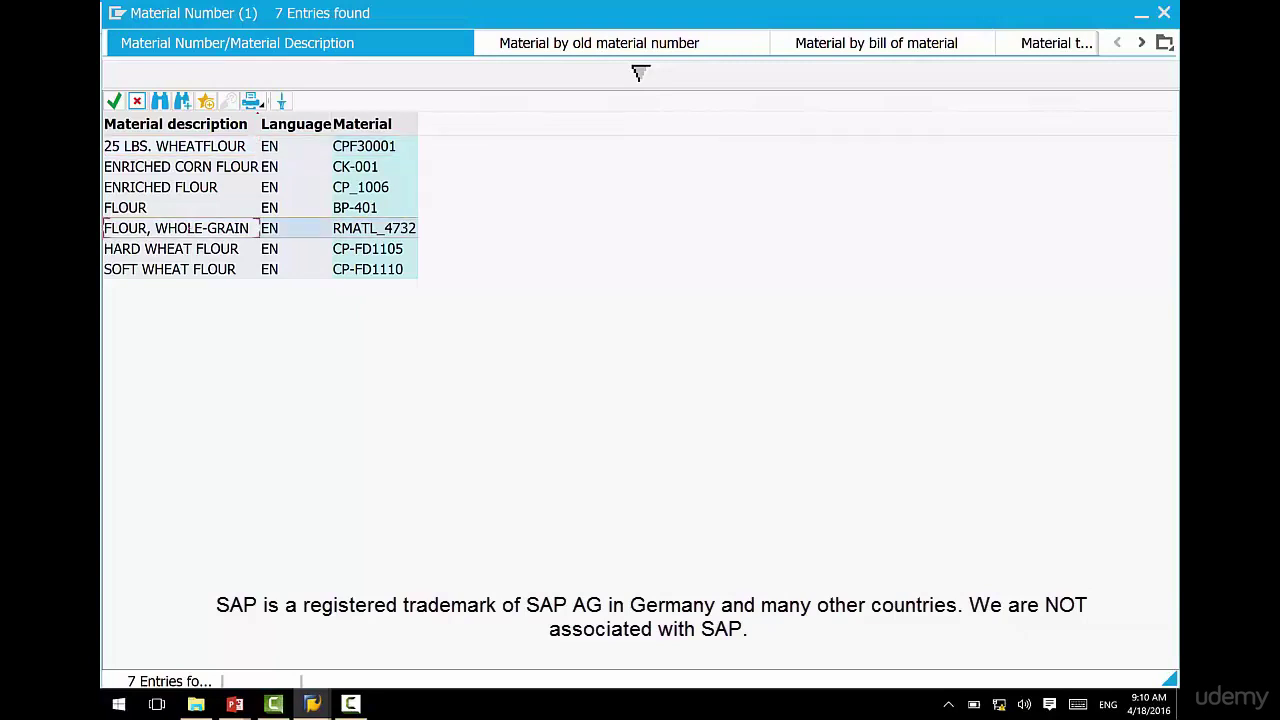
pyautogui.press('Down')
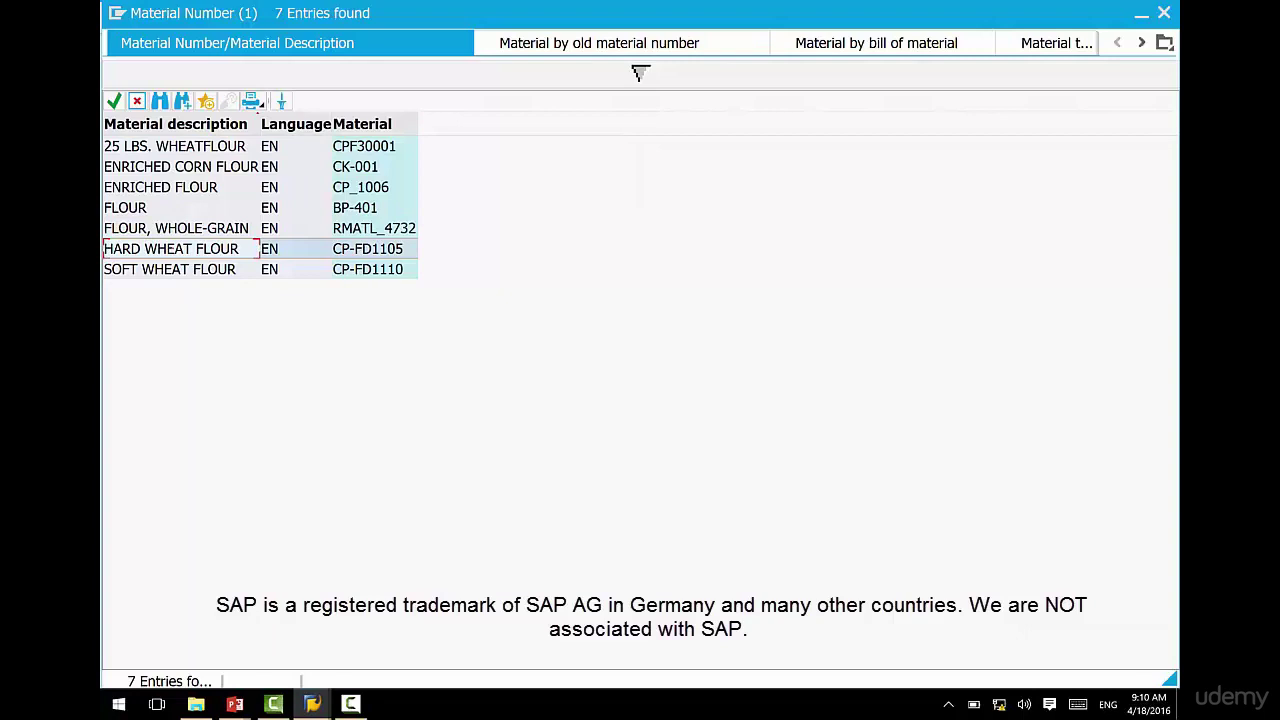
pyautogui.press('Up')
pyautogui.press('Up')
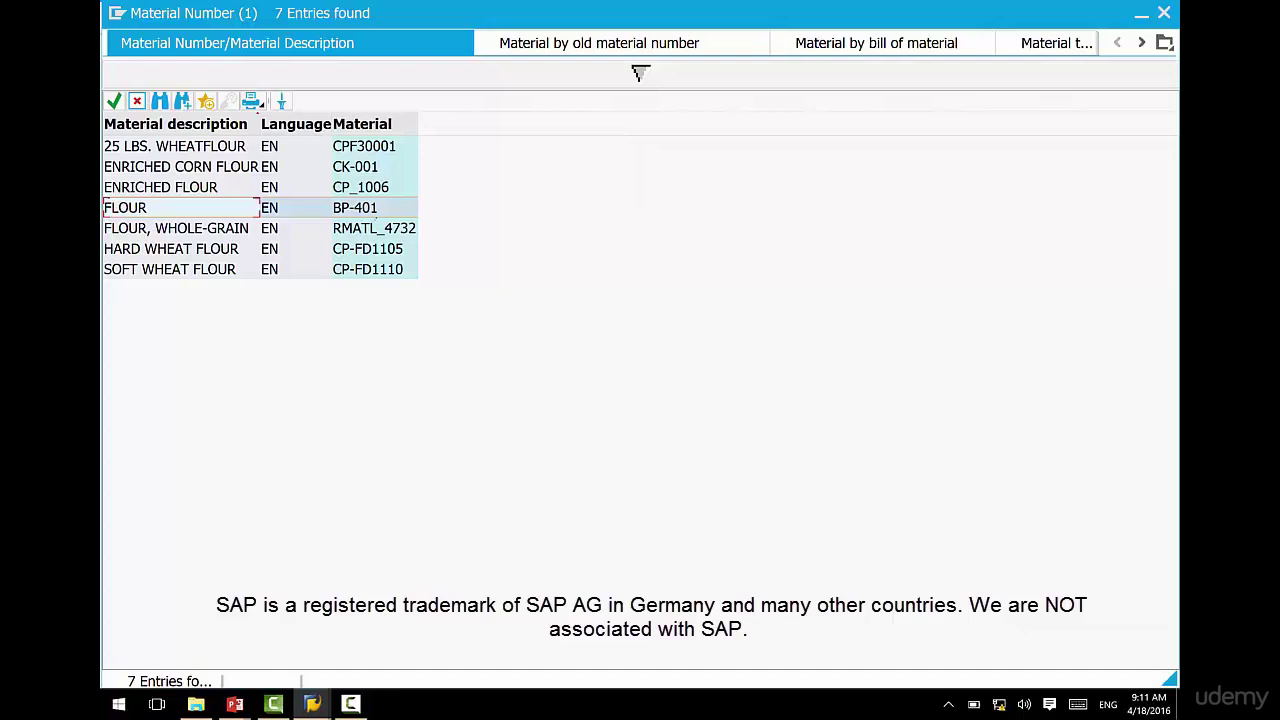
pyautogui.press('Return')
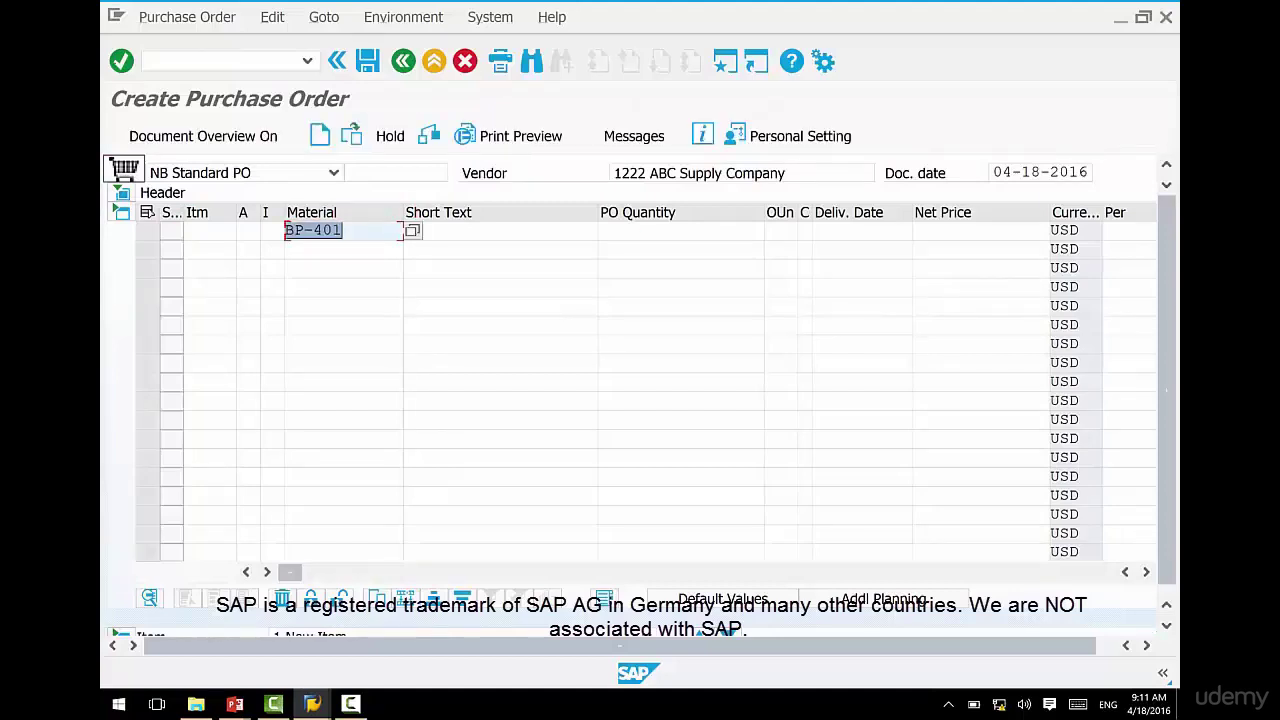
pyautogui.press('Return')
pyautogui.click(121, 61)
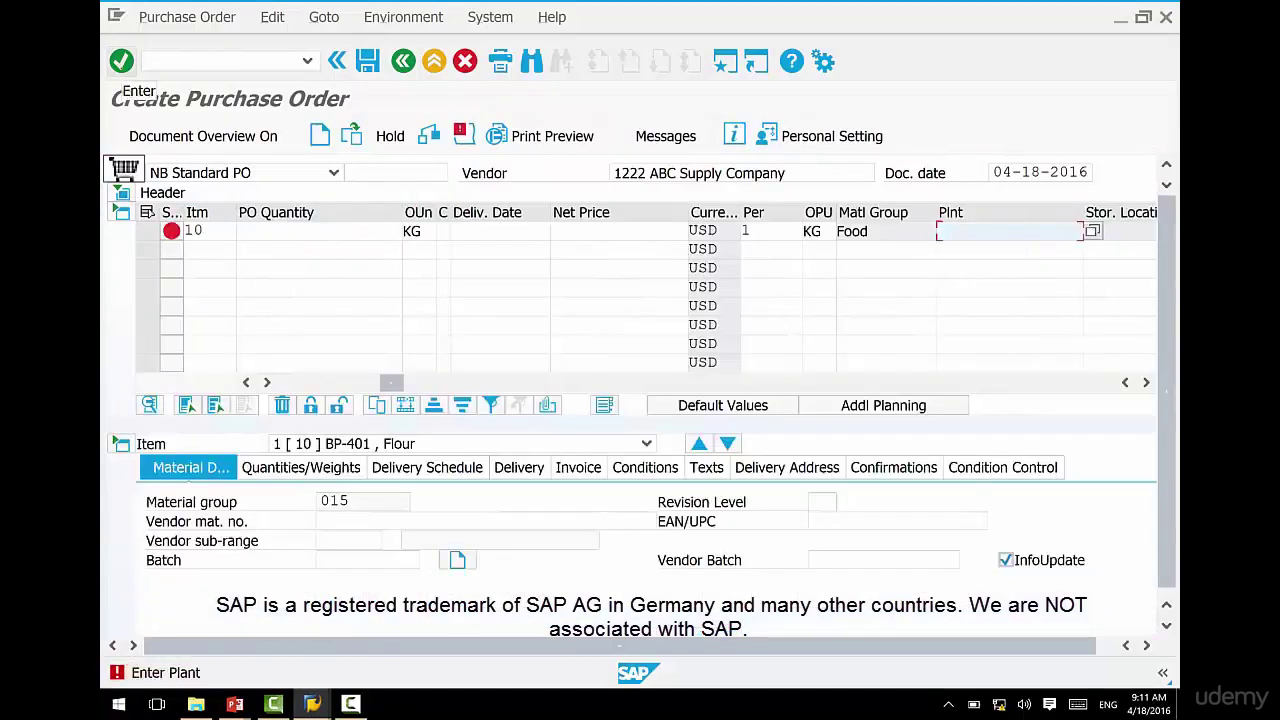